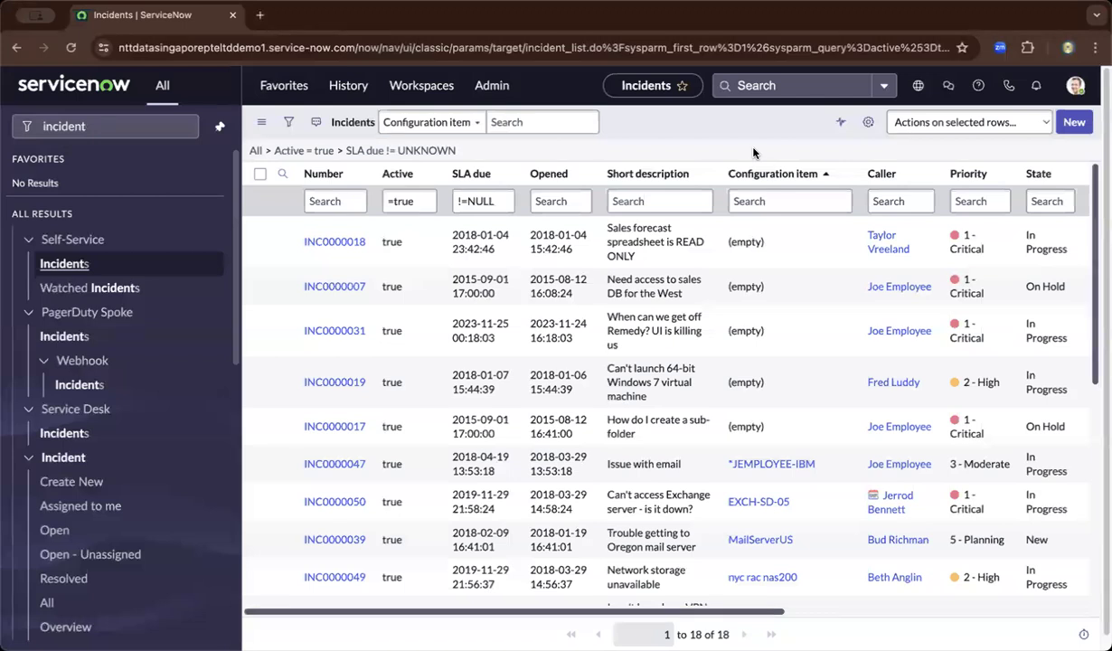
Step: Open incident INC0000018, 'Sales forecast spreadsheet is READ ONLY', and scroll through its form
click(706, 201)
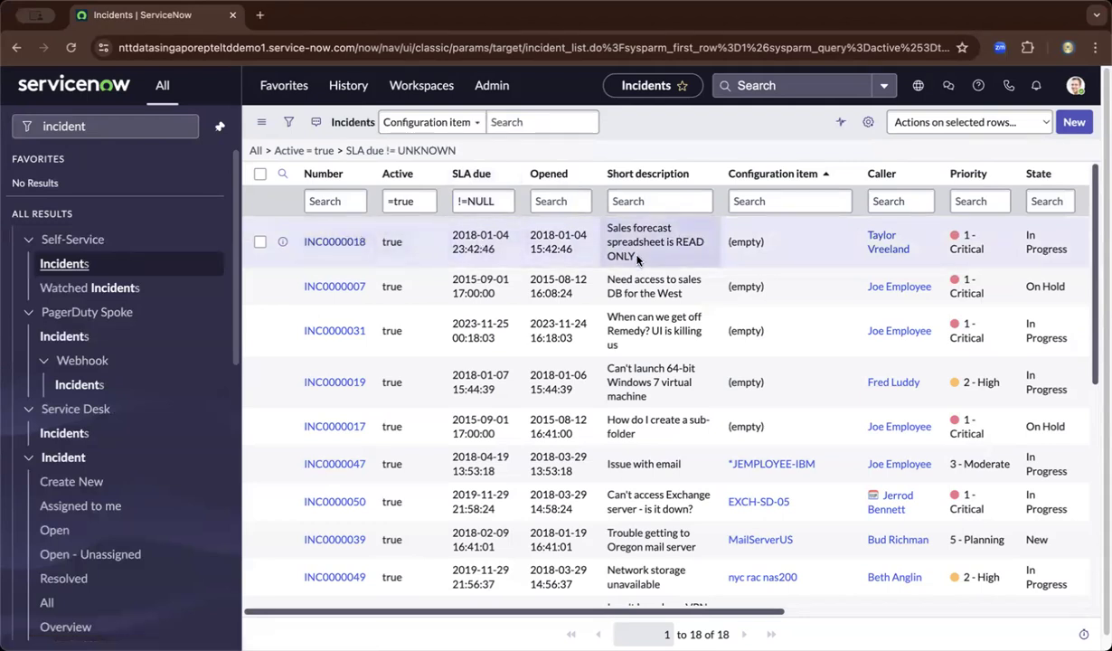
click(349, 243)
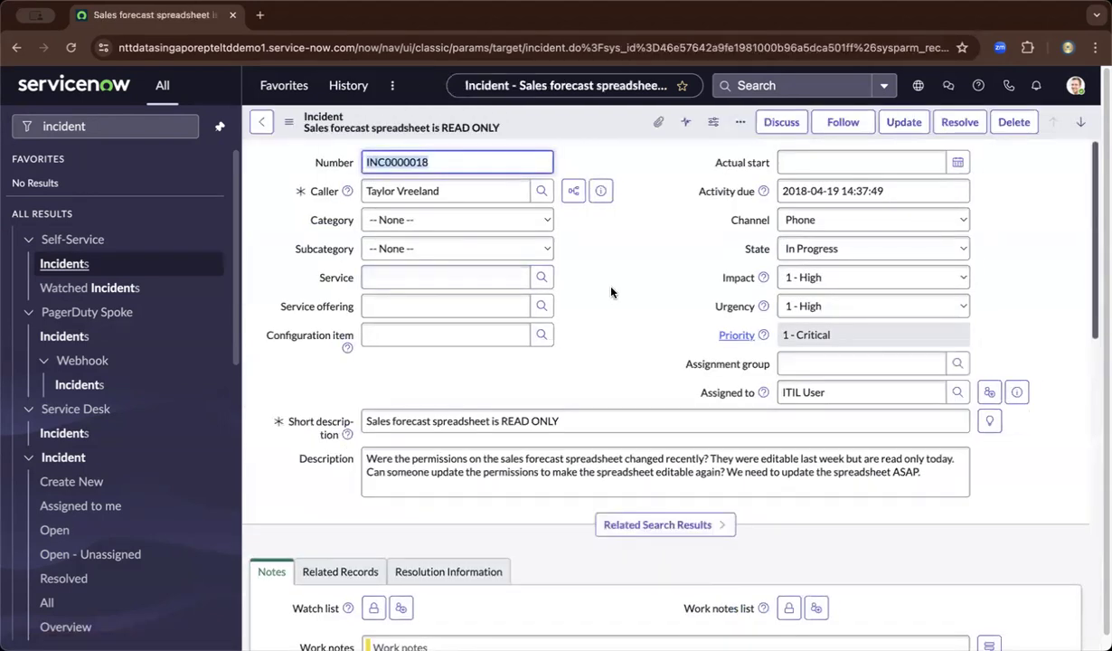
scroll(611, 292, down, 3)
scroll(611, 292, down, 10)
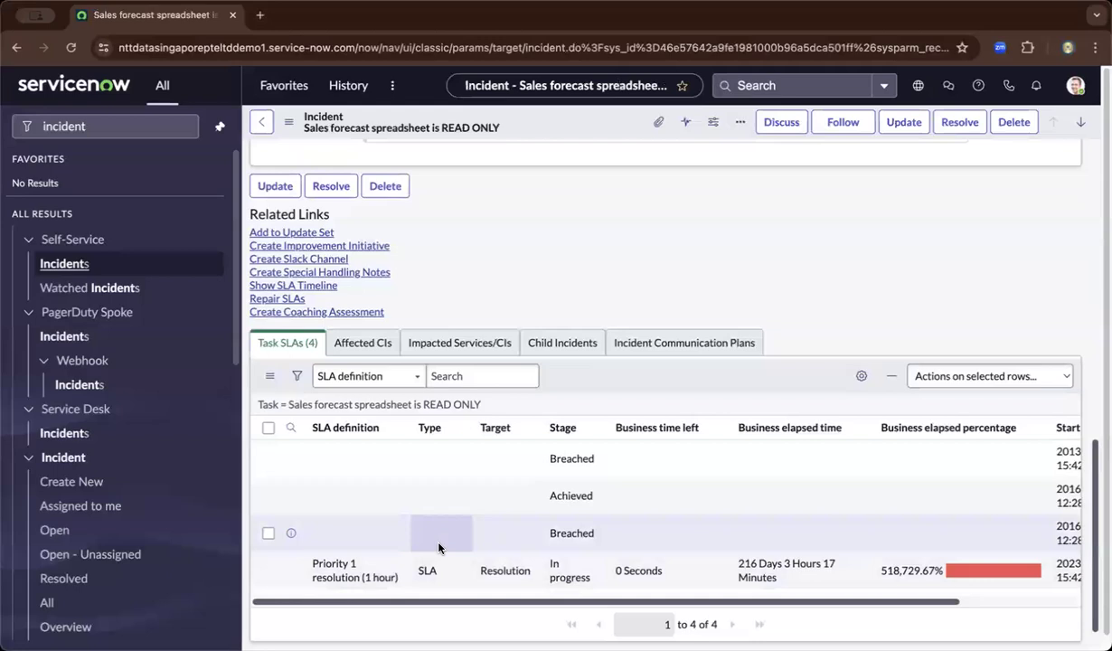
scroll(439, 543, up, 10)
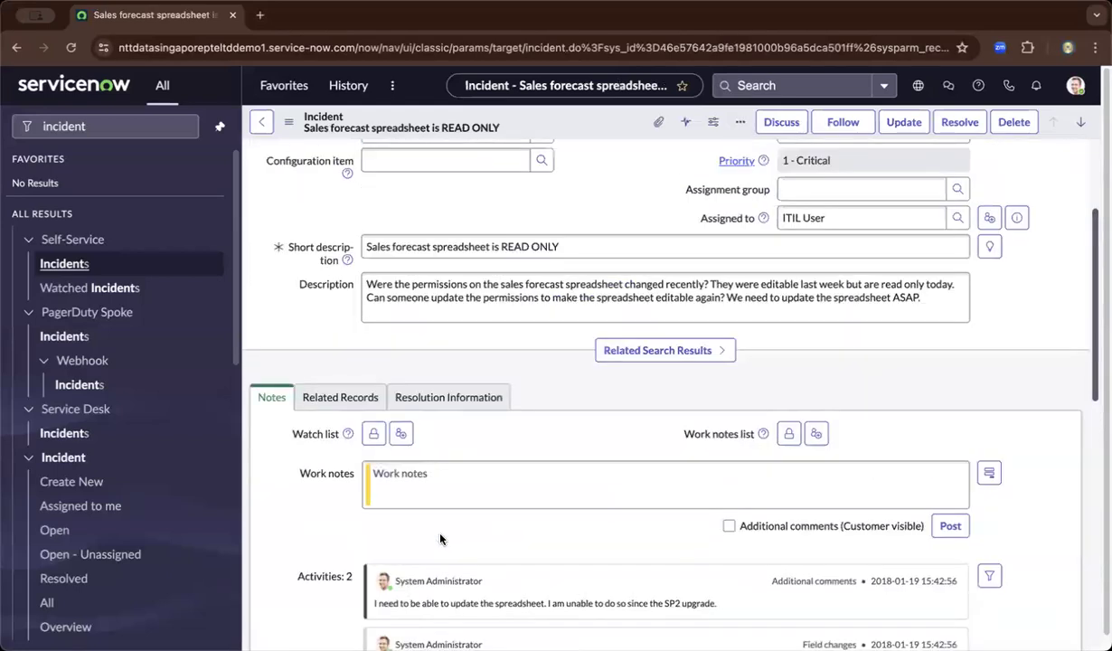
scroll(440, 539, up, 3)
Step: Scroll down to the Task SLAs list showing its 4 SLAs, including Priority 1 resolution (1 hour)
click(575, 421)
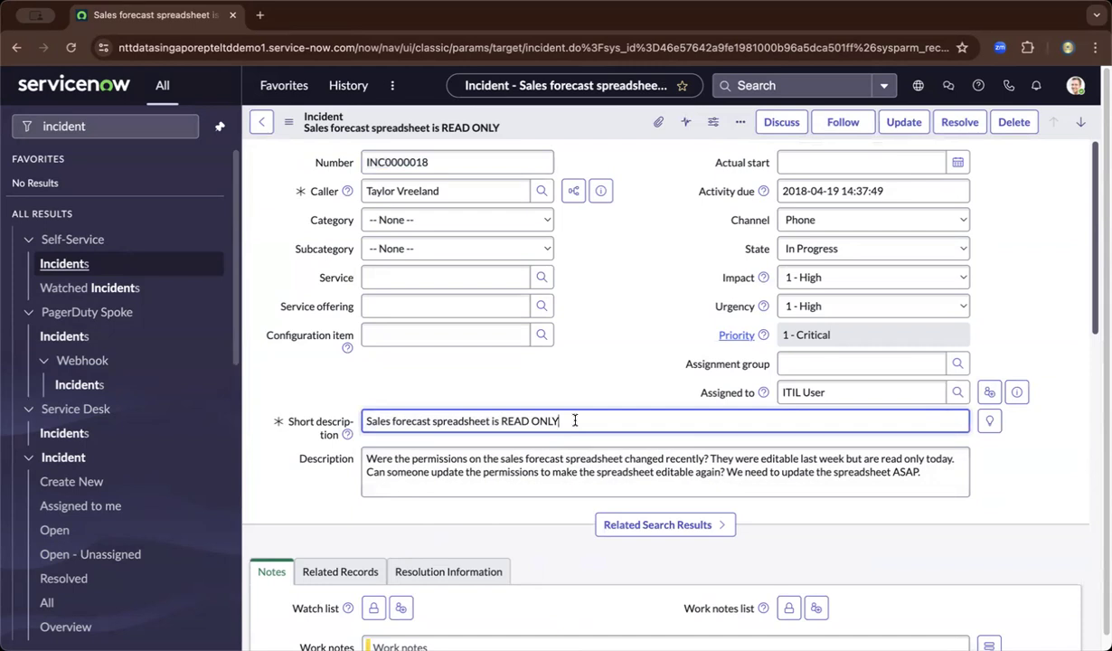
scroll(575, 420, down, 3)
scroll(575, 420, up, 3)
scroll(575, 421, down, 10)
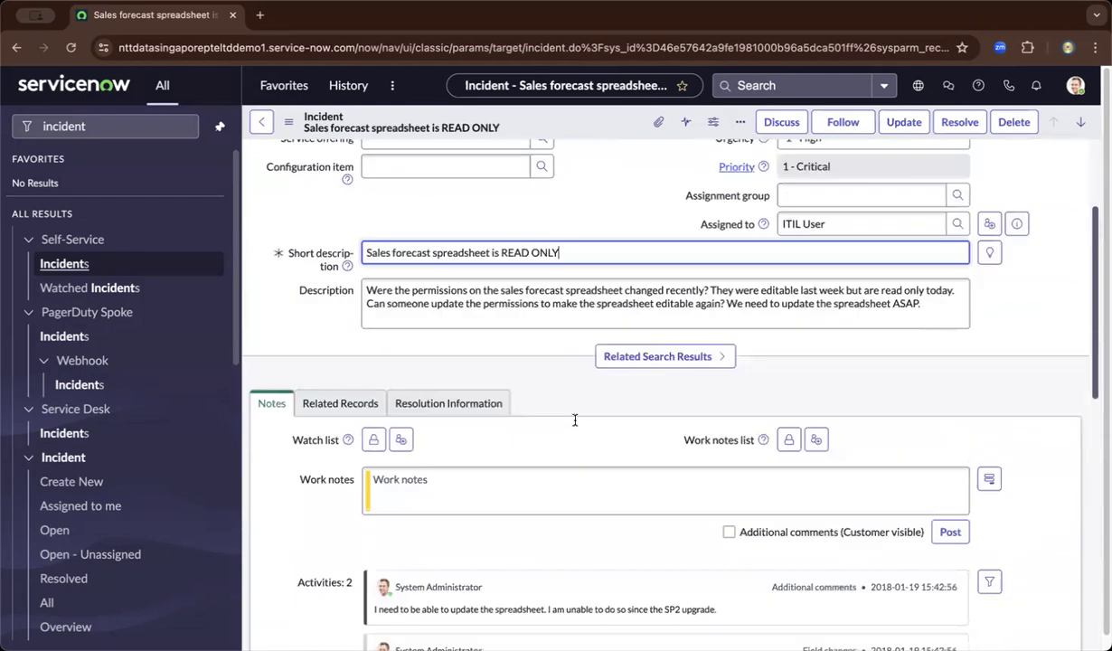
scroll(574, 420, down, 1)
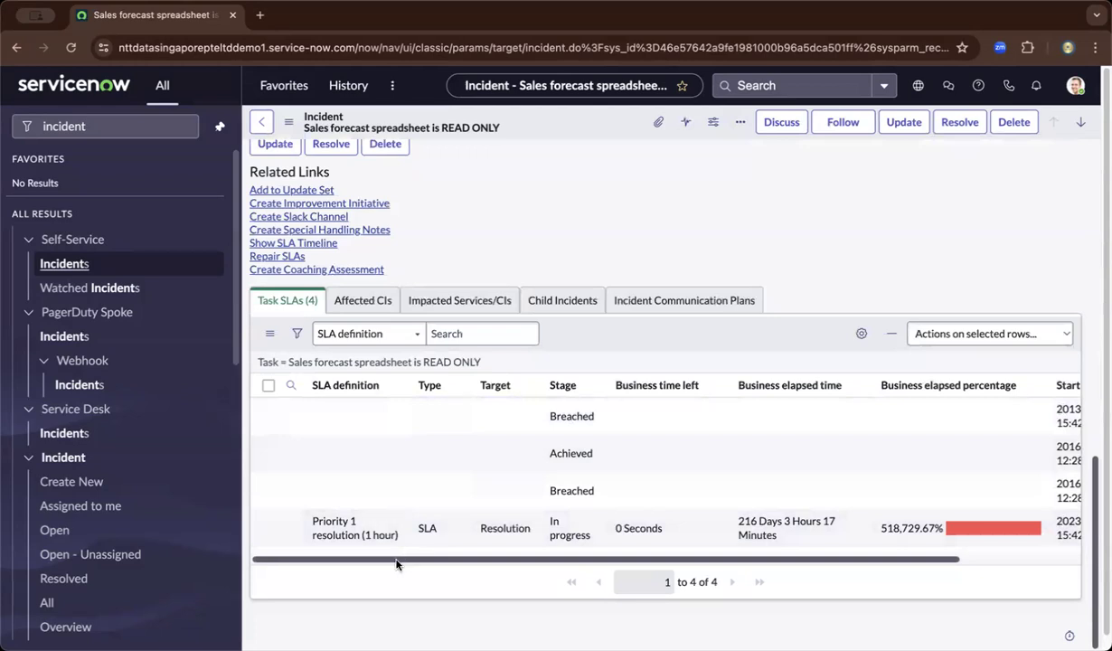
scroll(395, 561, right, 1)
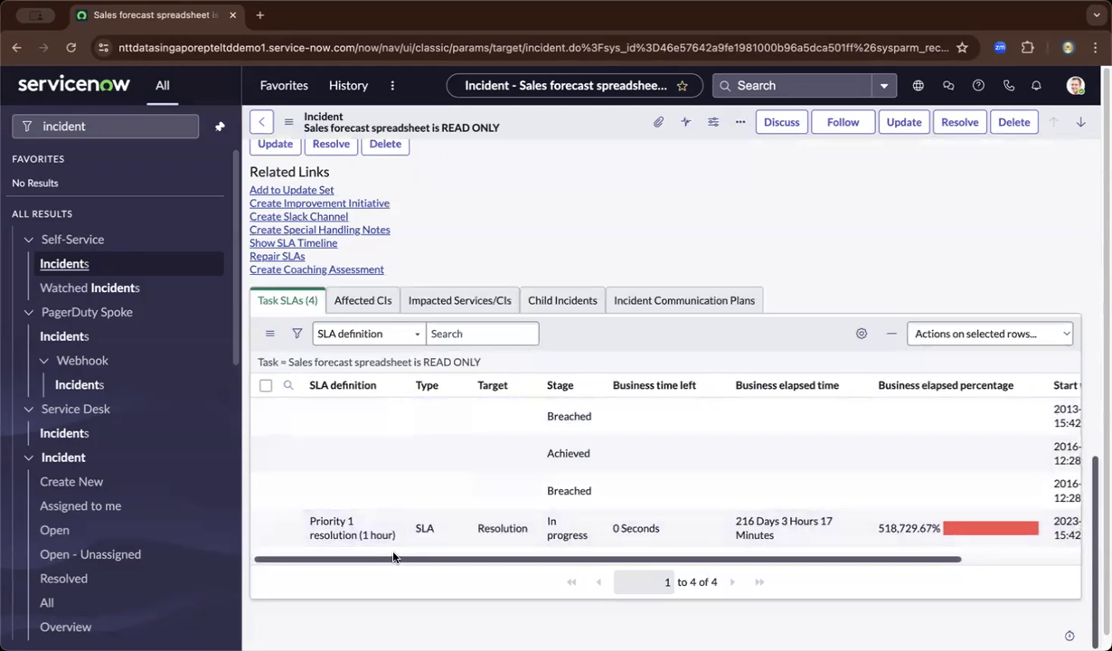
drag(395, 558, 532, 562)
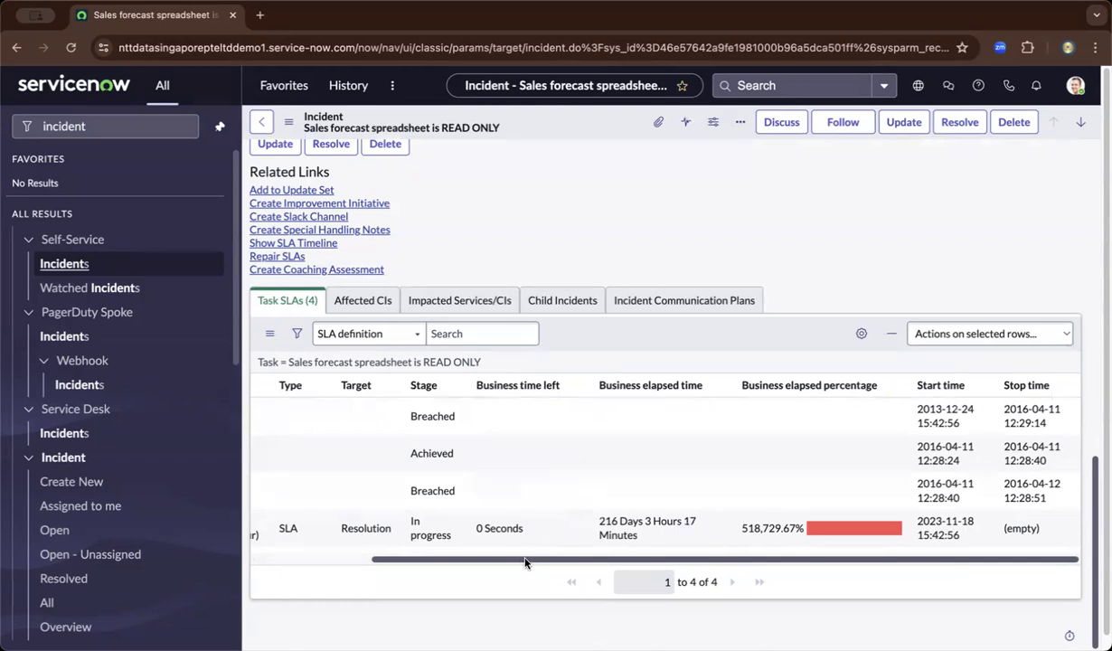
drag(526, 562, 433, 566)
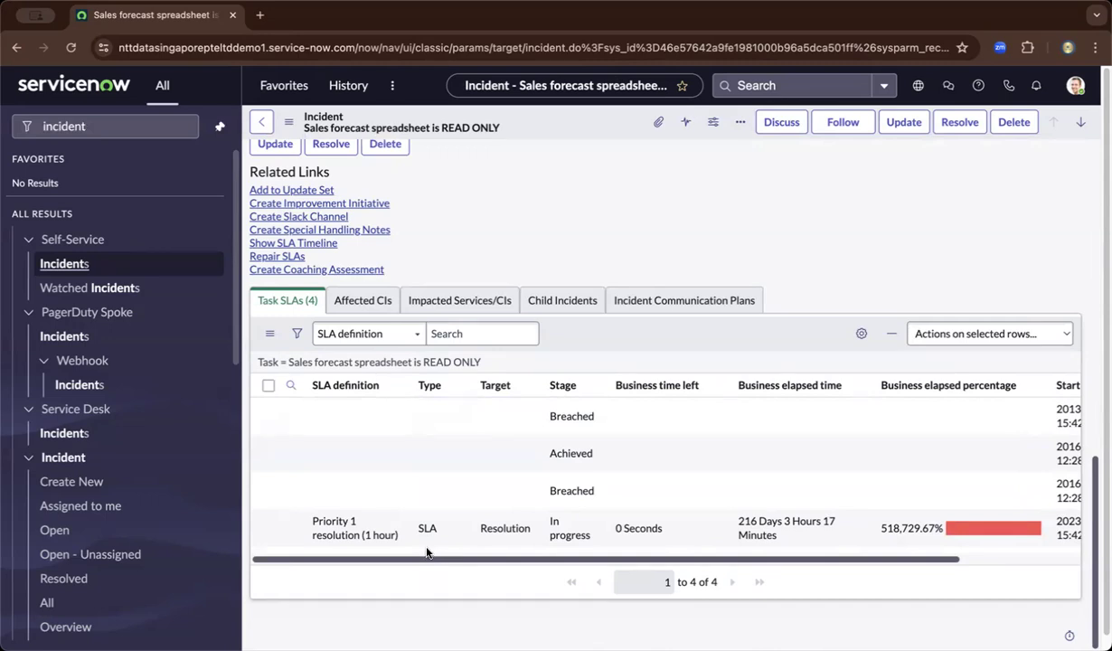
scroll(507, 354, up, 1)
scroll(507, 353, up, 1)
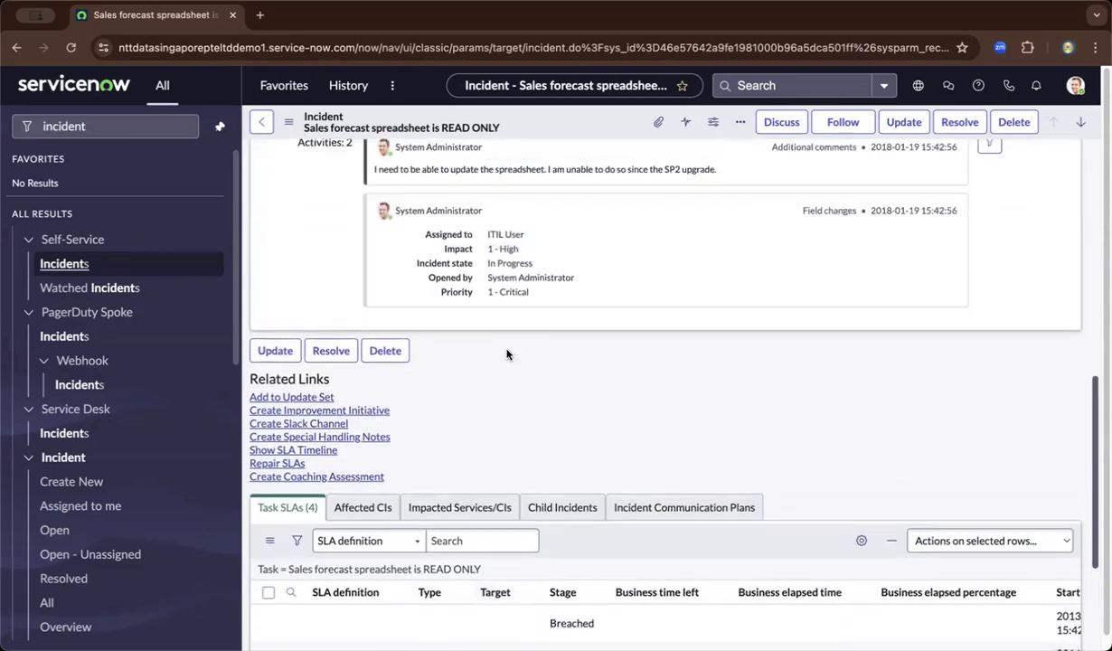
scroll(506, 354, down, 2)
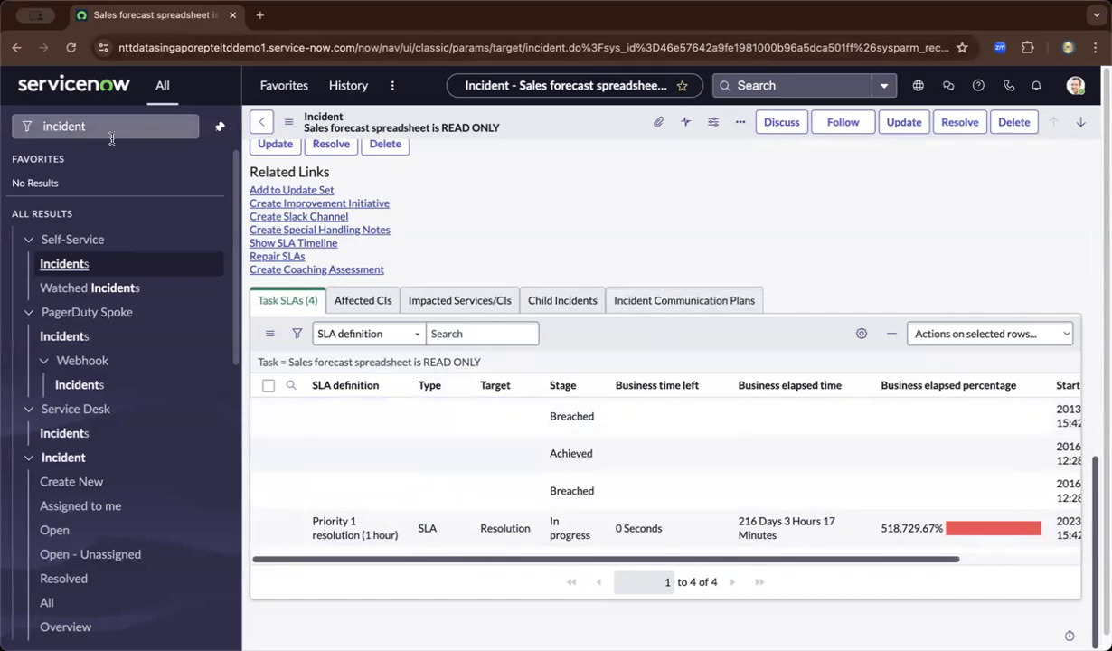
Step: Filter the navigator by 'service level' and open the SLA Definitions list
double_click(41, 127)
key(BackSpace)
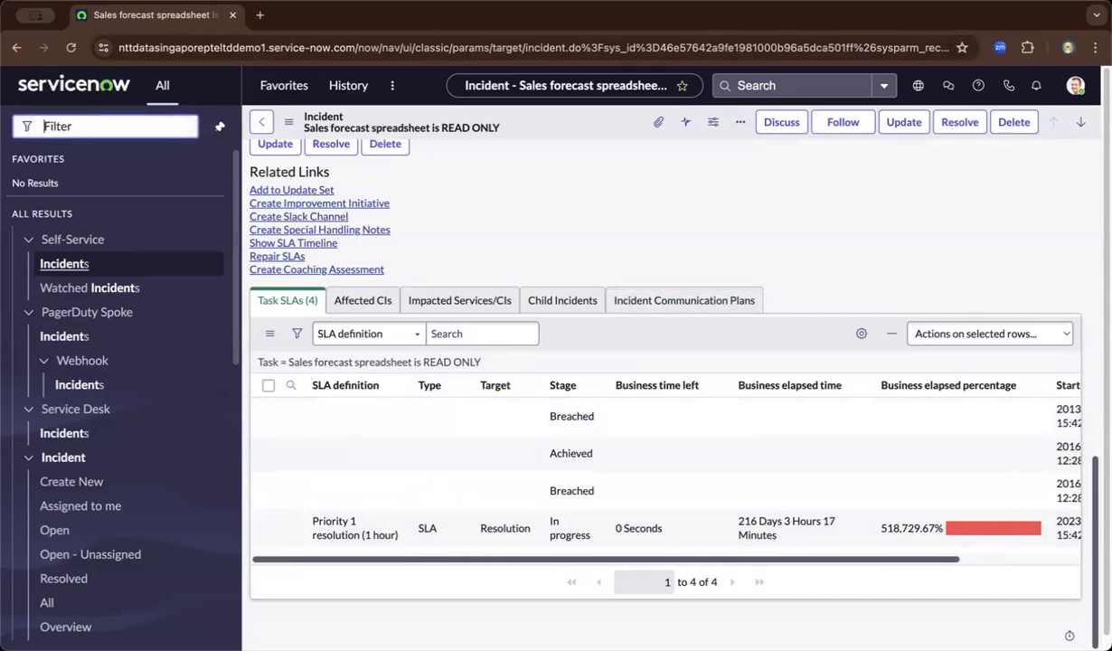
text(service level)
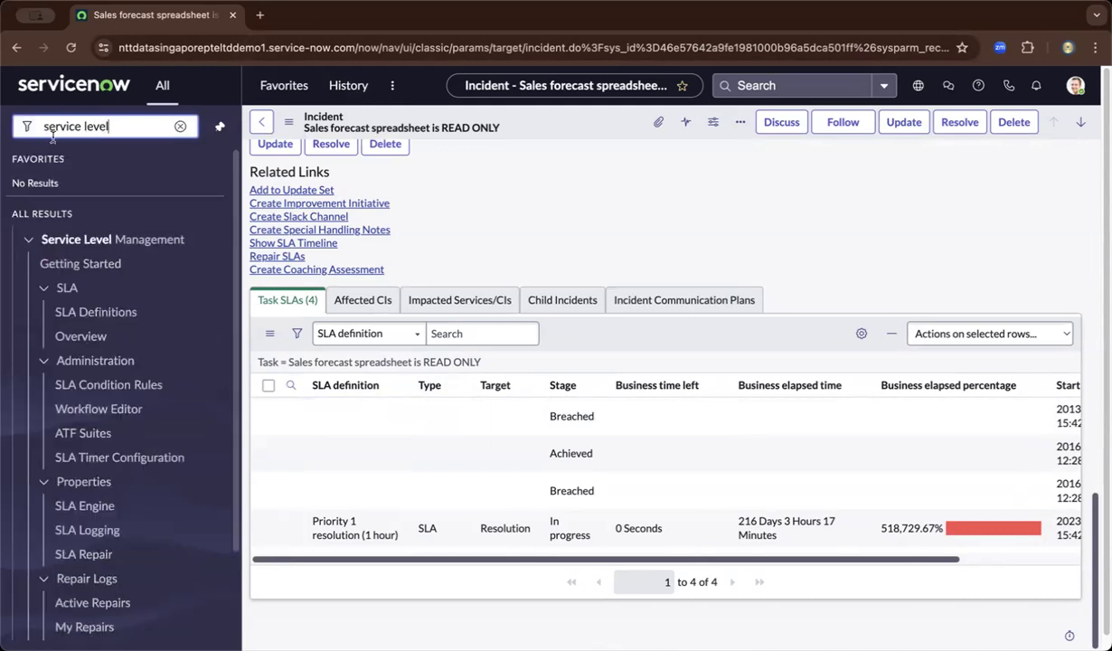
click(111, 319)
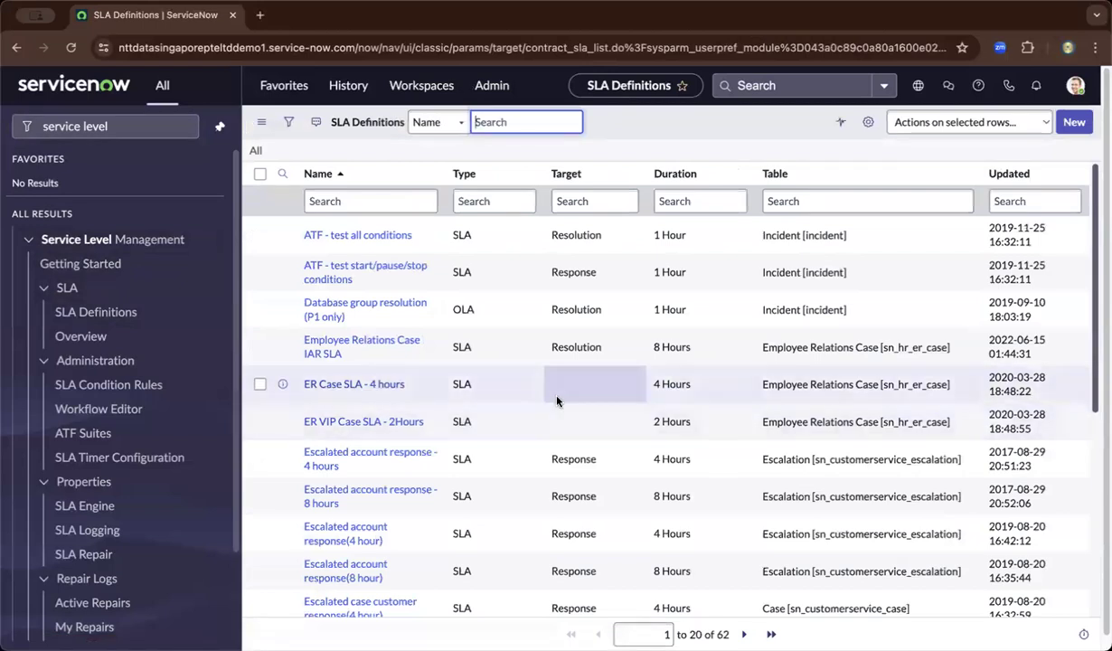
Step: Revisit the incident from History, then return to the SLA Definitions list
click(354, 88)
click(287, 186)
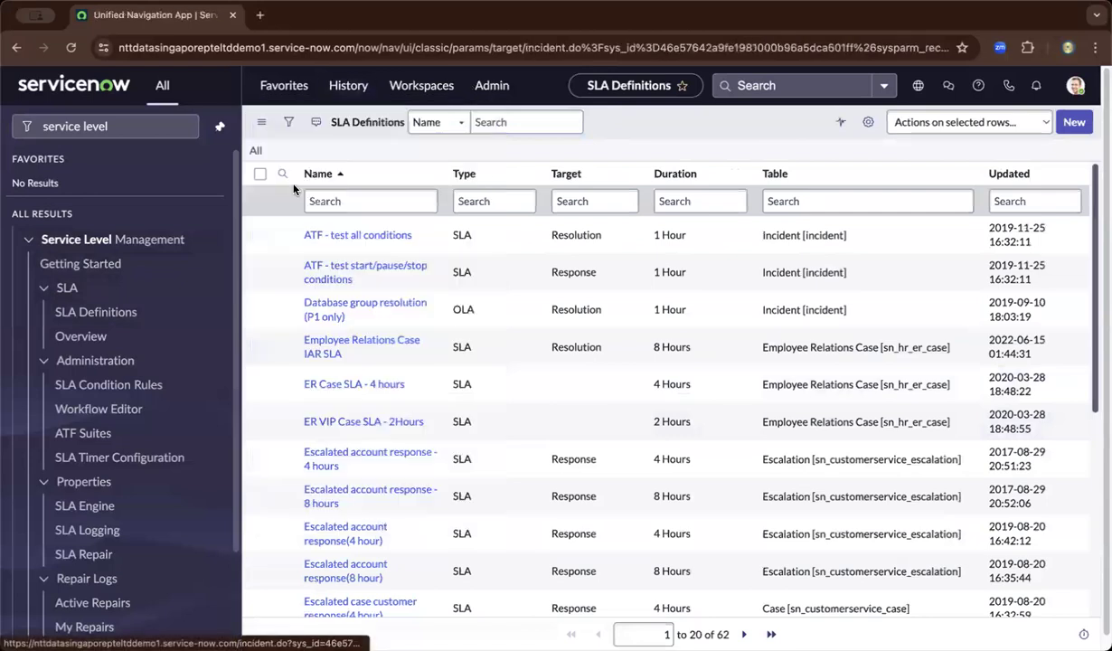
scroll(472, 297, down, 5)
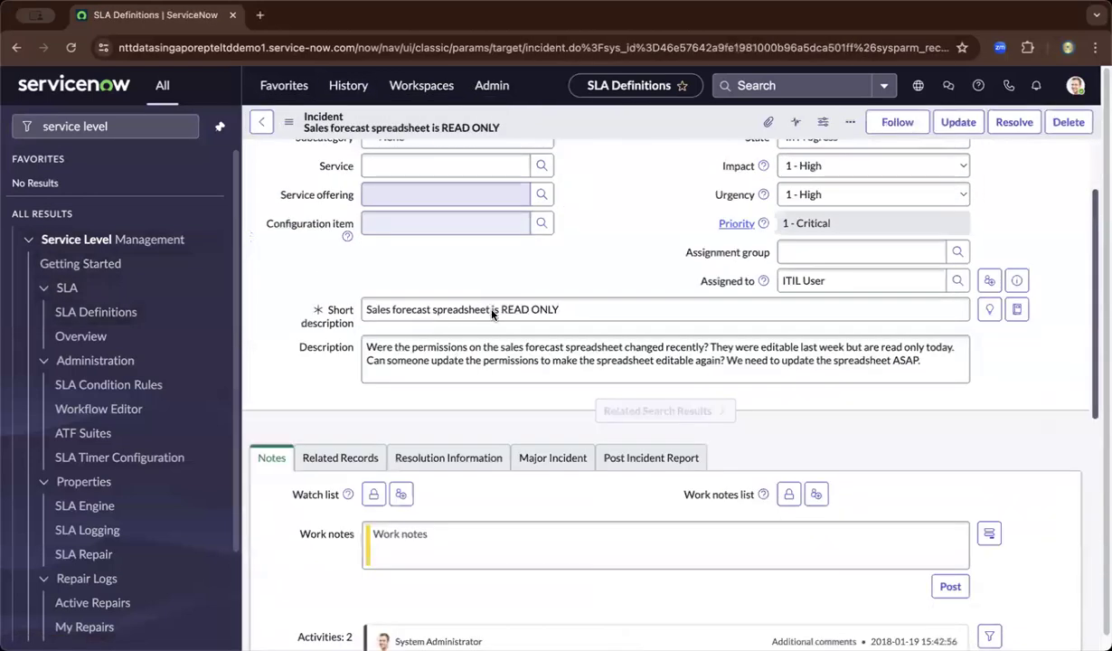
scroll(491, 312, down, 10)
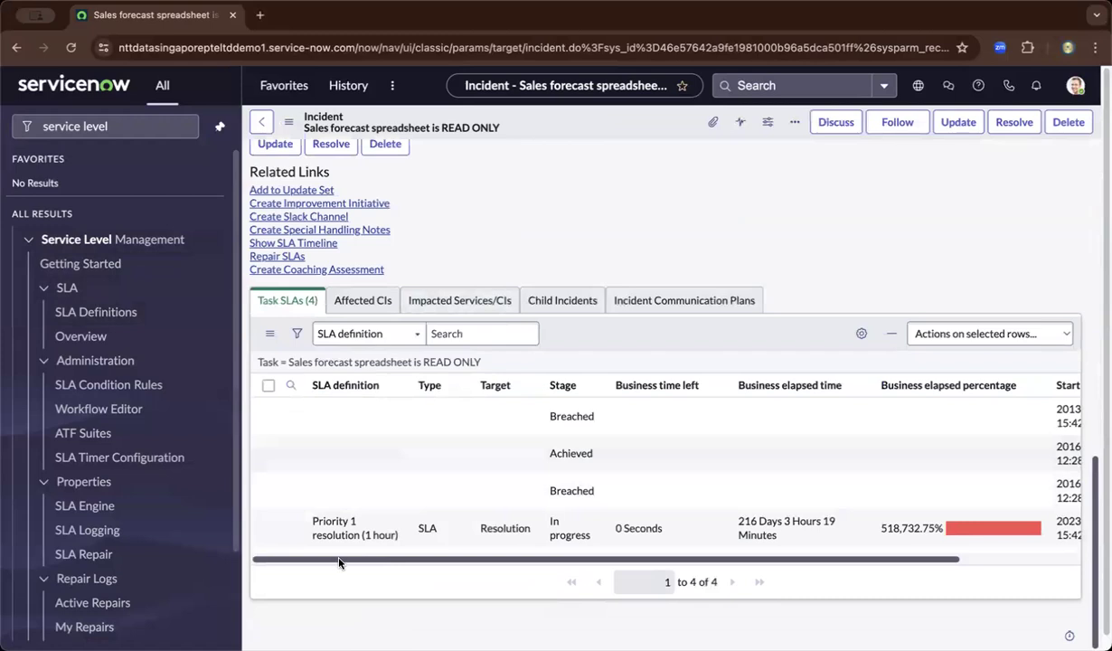
scroll(353, 525, up, 15)
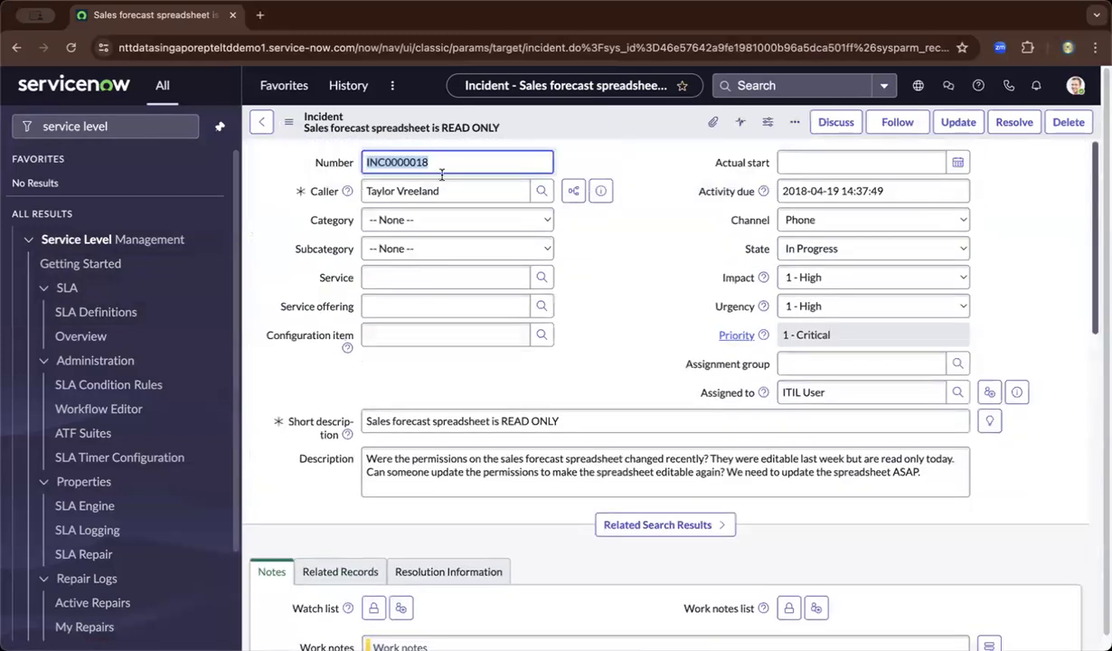
click(333, 90)
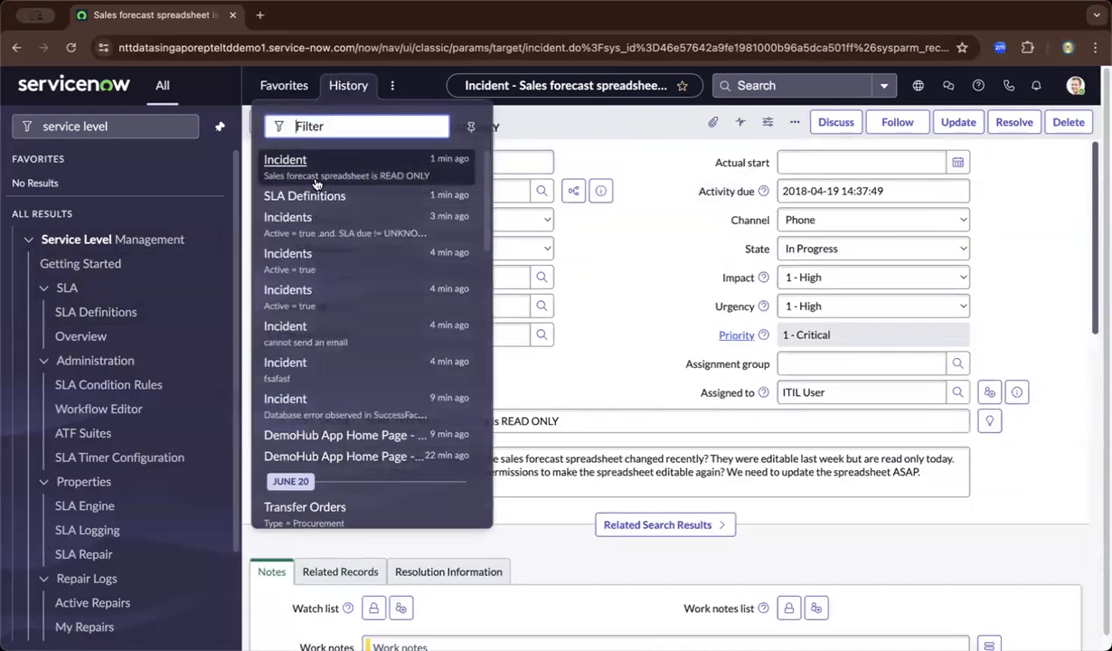
click(314, 197)
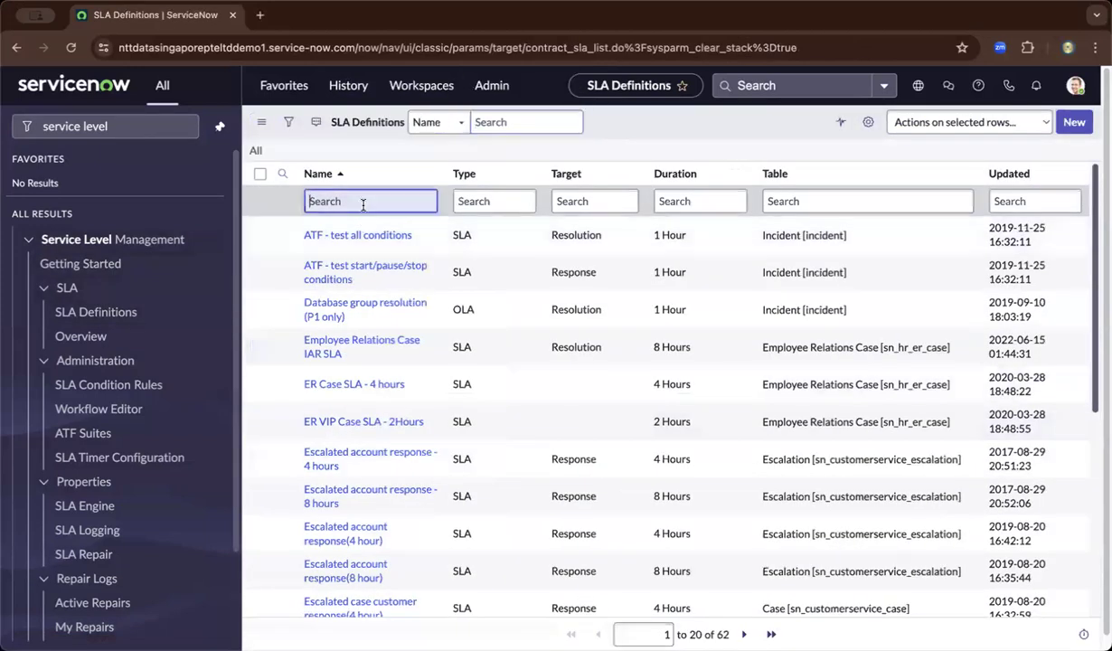
Step: Search the Name column for '*priority' to list the 21 matching SLA definitions
text(*priority)
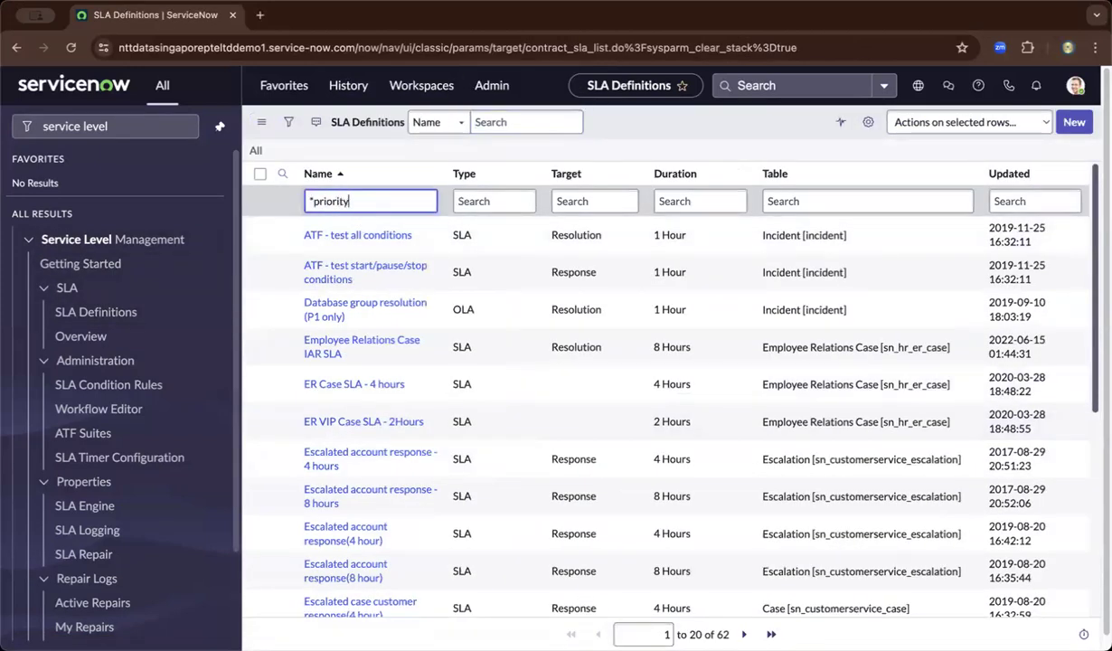
key(Return)
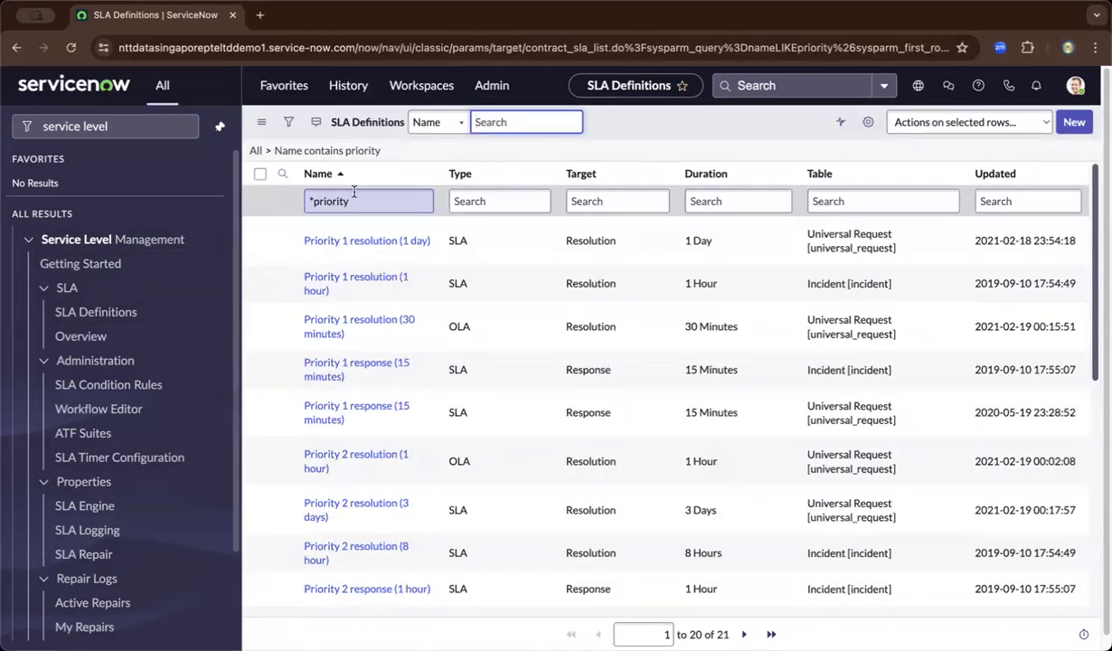
scroll(345, 295, down, 5)
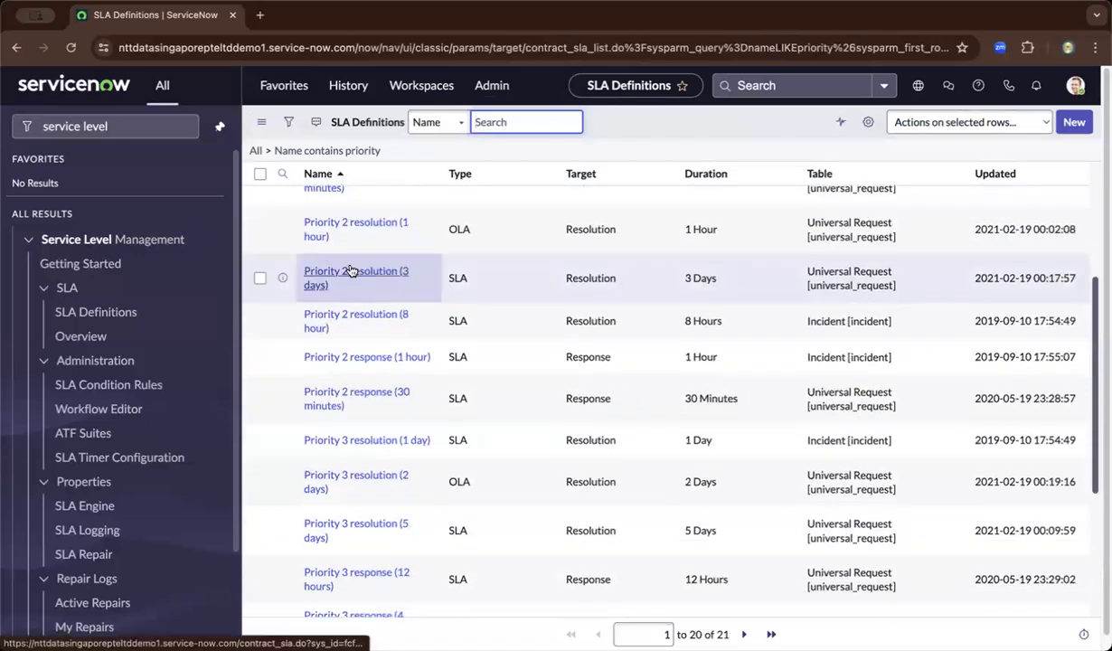
scroll(351, 271, down, 2)
scroll(351, 272, up, 8)
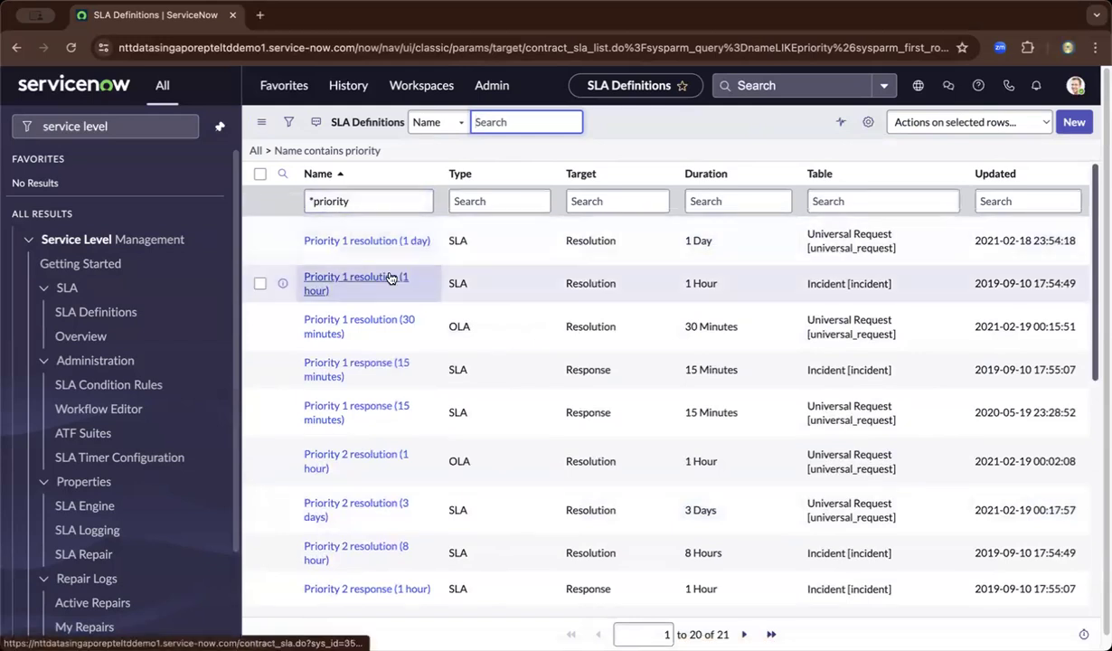
Step: Open the Priority 1 resolution (1 hour) definition and review its start condition: active 1 - Critical incidents
click(381, 279)
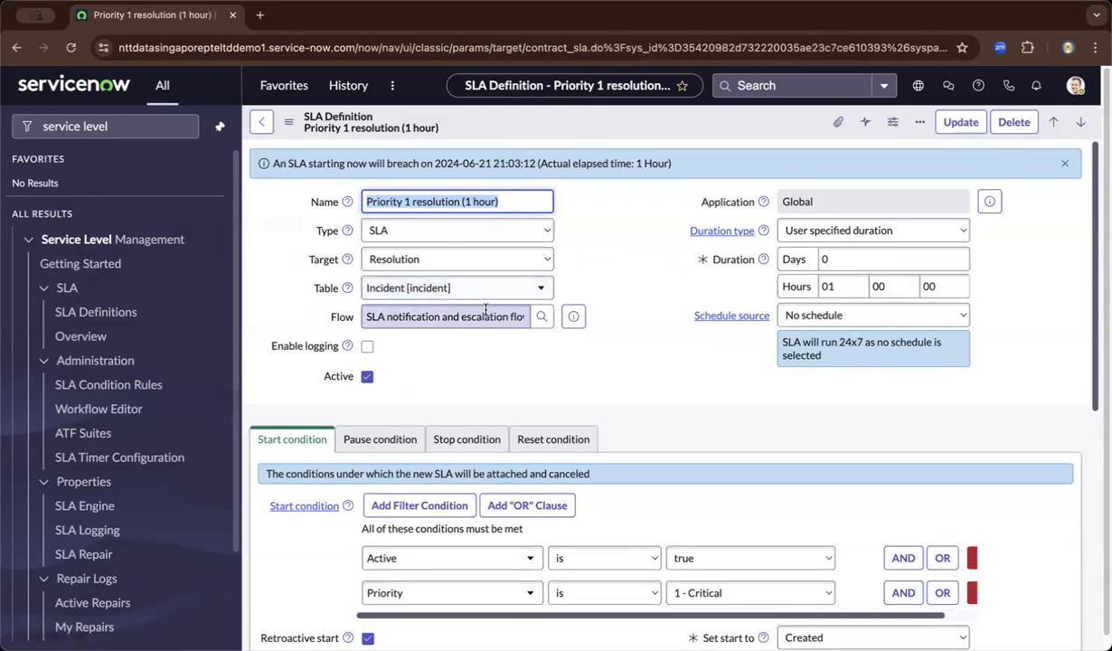
scroll(466, 367, down, 2)
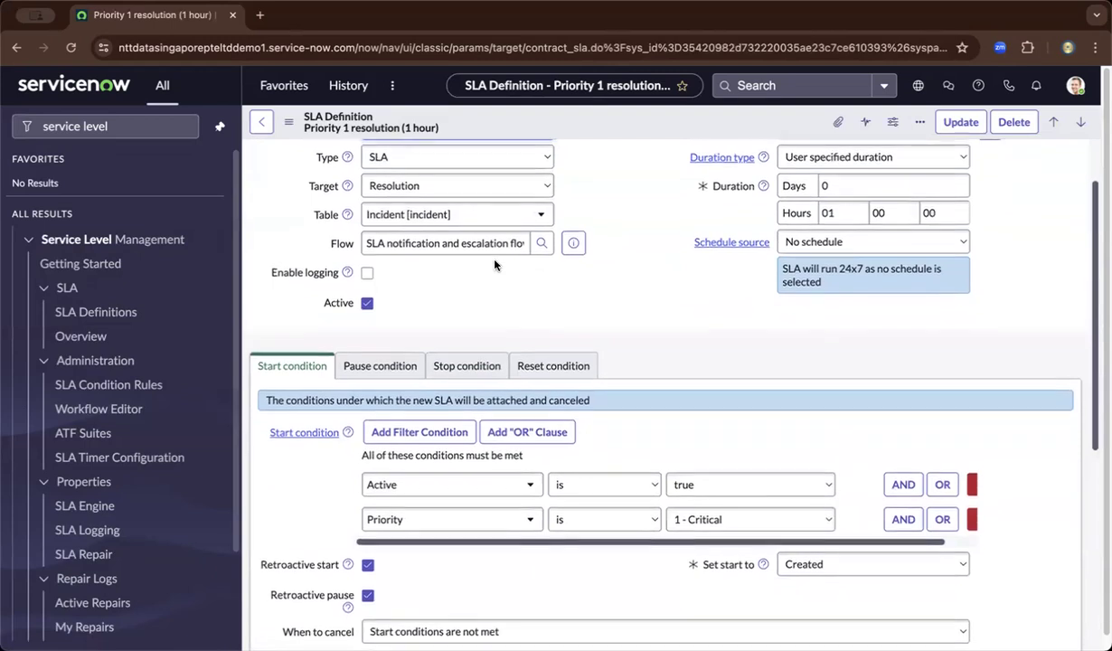
scroll(495, 265, up, 1)
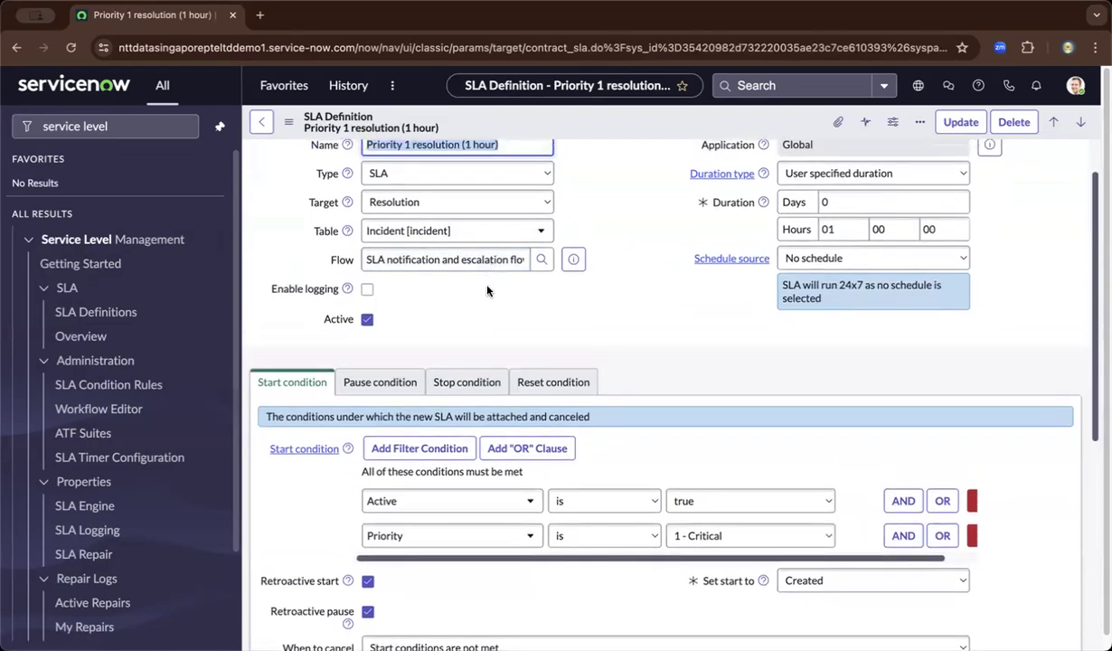
scroll(505, 305, up, 3)
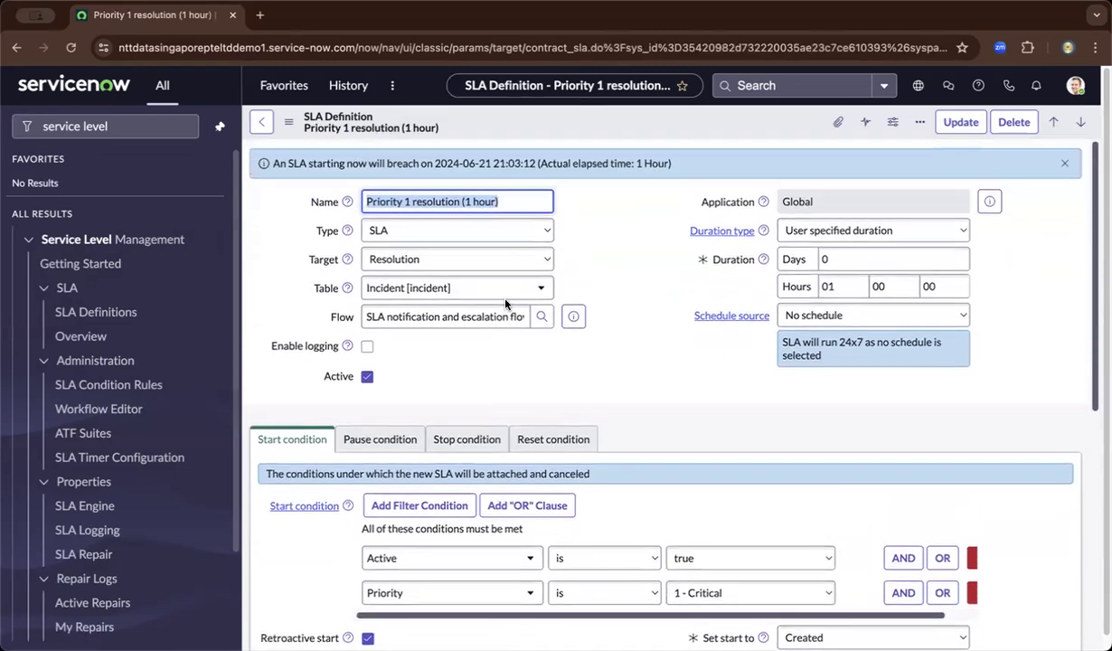
scroll(506, 305, down, 5)
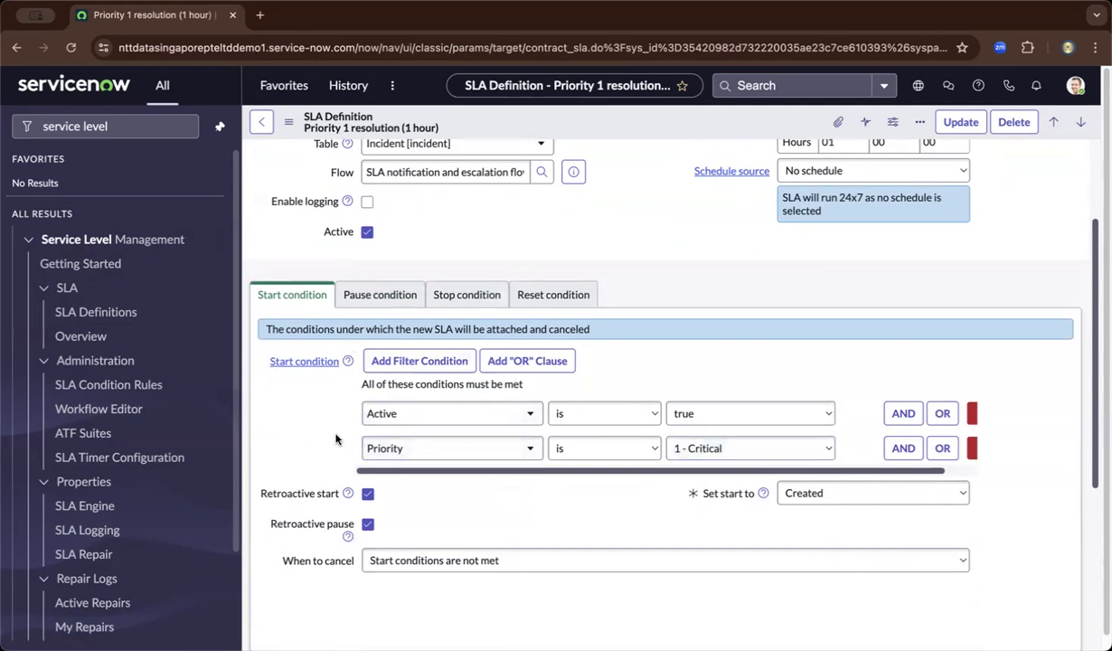
scroll(335, 440, up, 3)
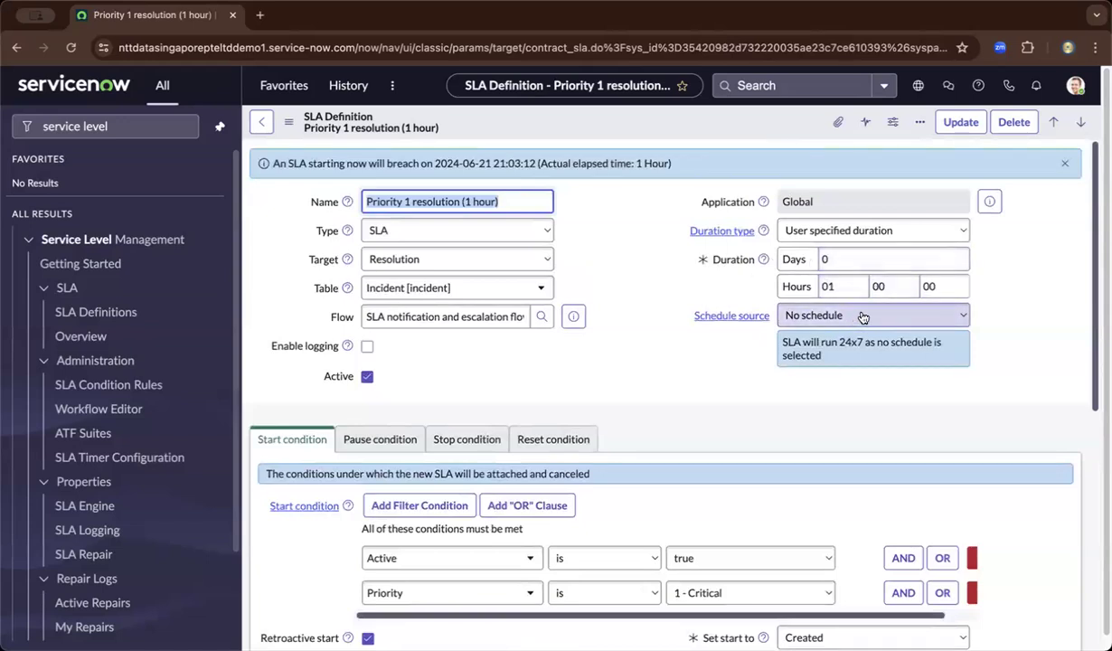
click(393, 439)
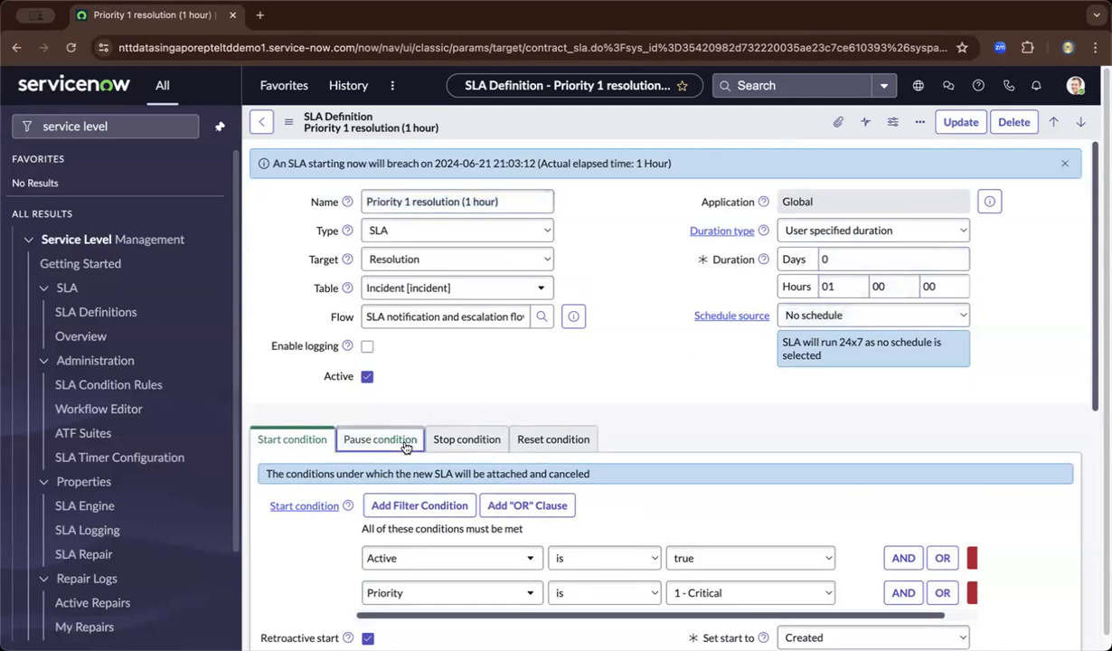
scroll(641, 400, down, 3)
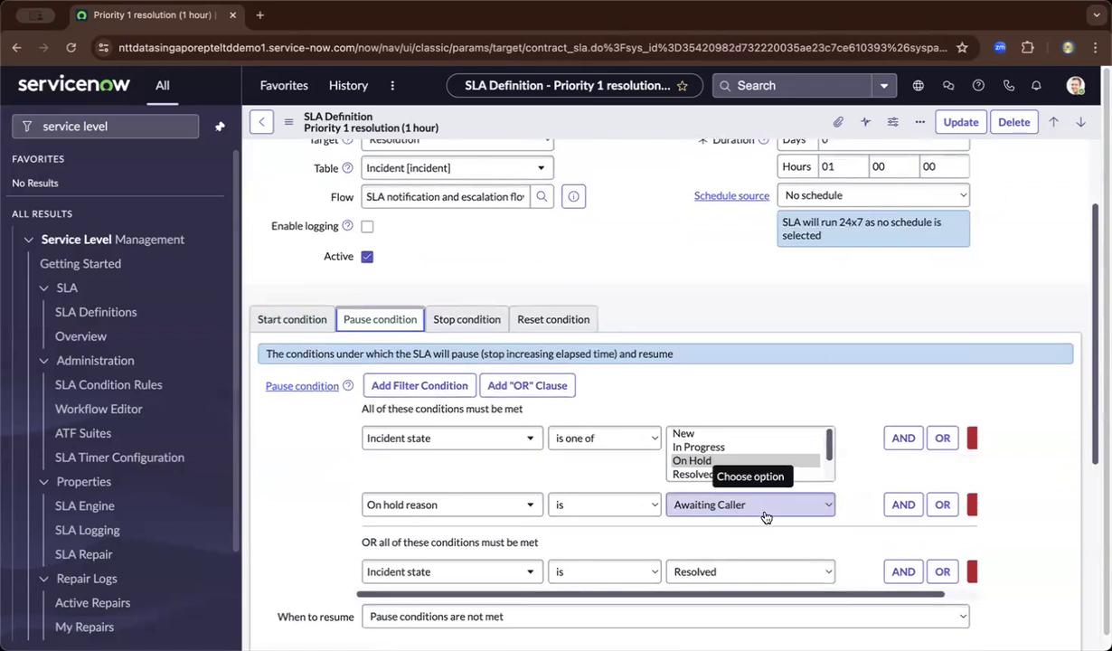
click(467, 324)
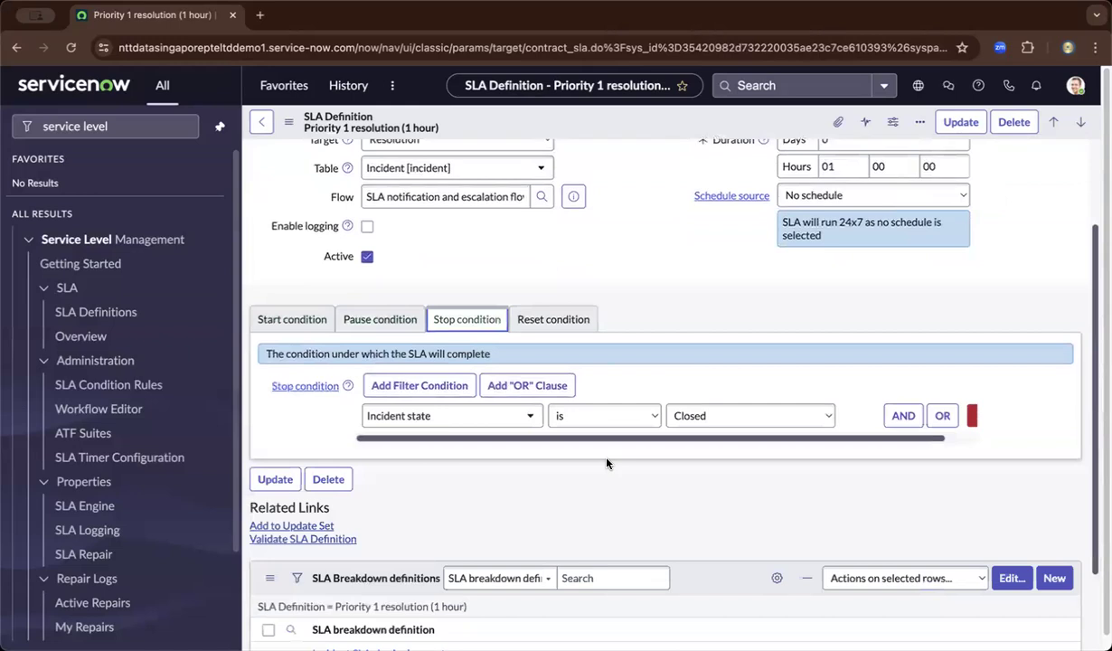
scroll(607, 463, down, 2)
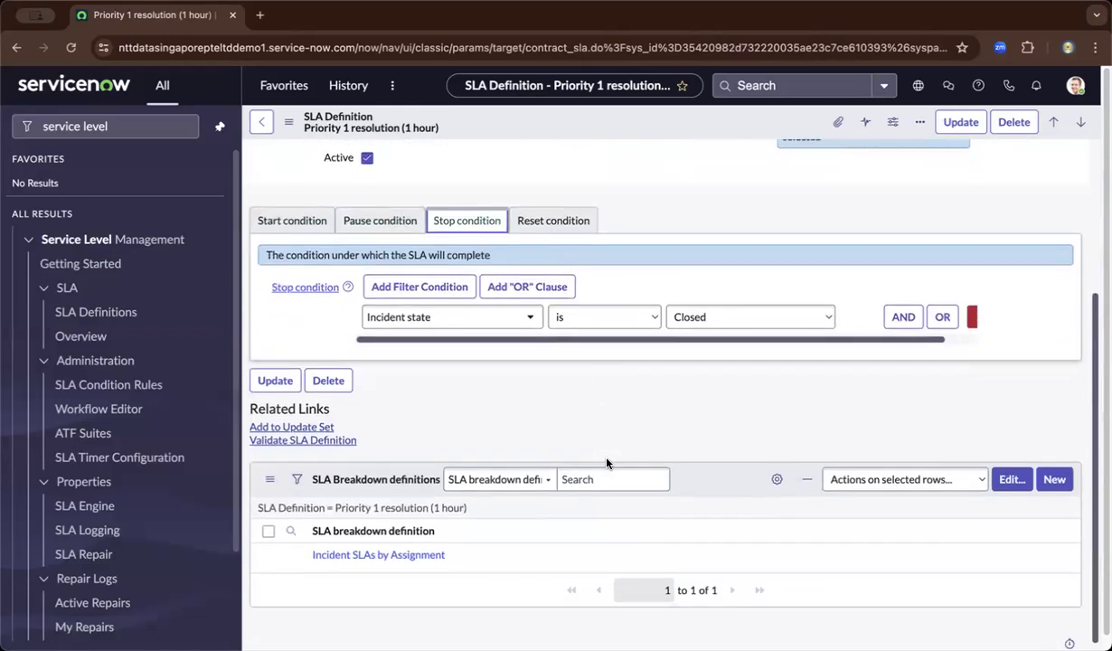
scroll(607, 463, up, 4)
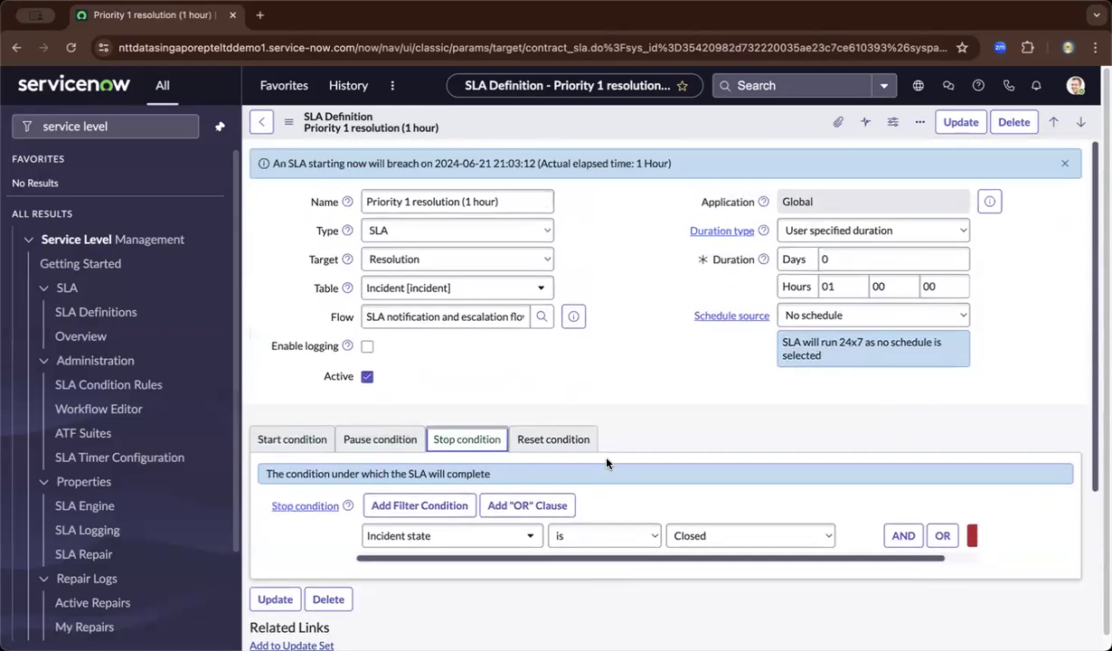
click(293, 441)
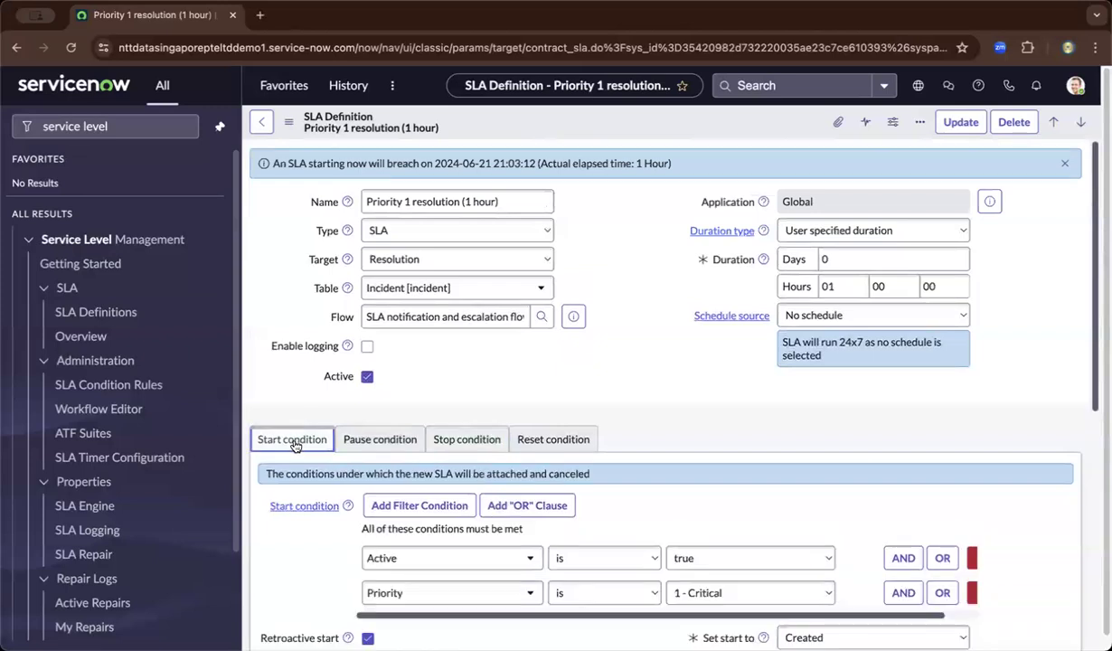